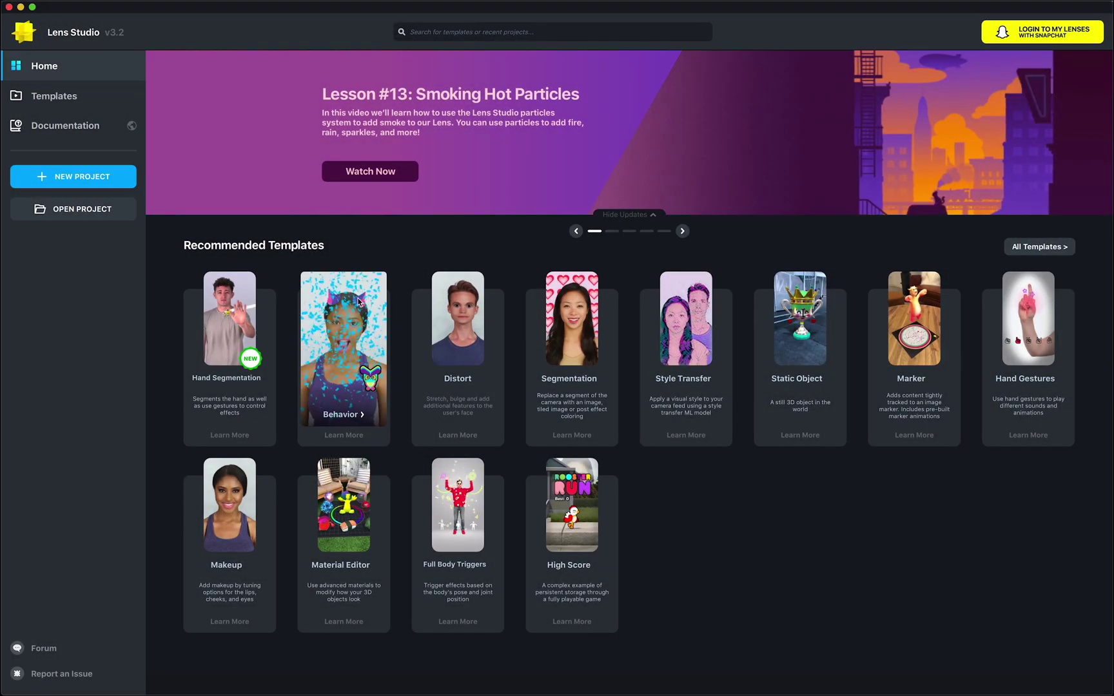
Start a new project from the Behavior card under Recommended Templates
{"action": "left_click", "coordinate": [358, 301]}
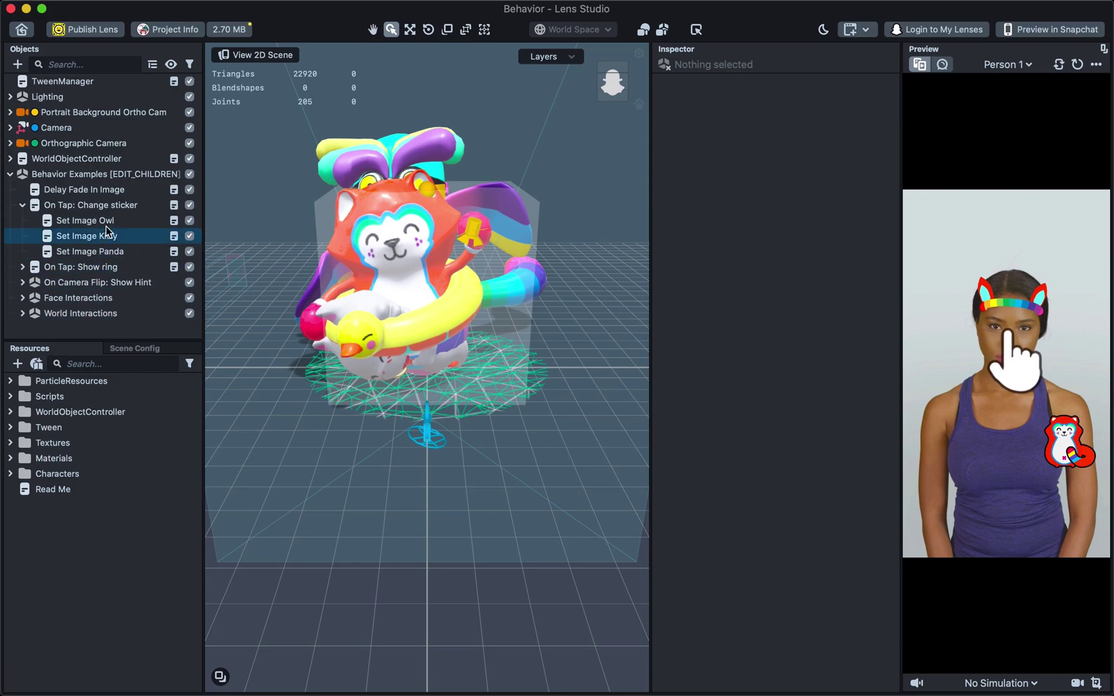
Inspect Delay Fade In Image's 6-second delayed fadeInHint tween, then reset the preview
{"action": "left_click", "coordinate": [112, 192]}
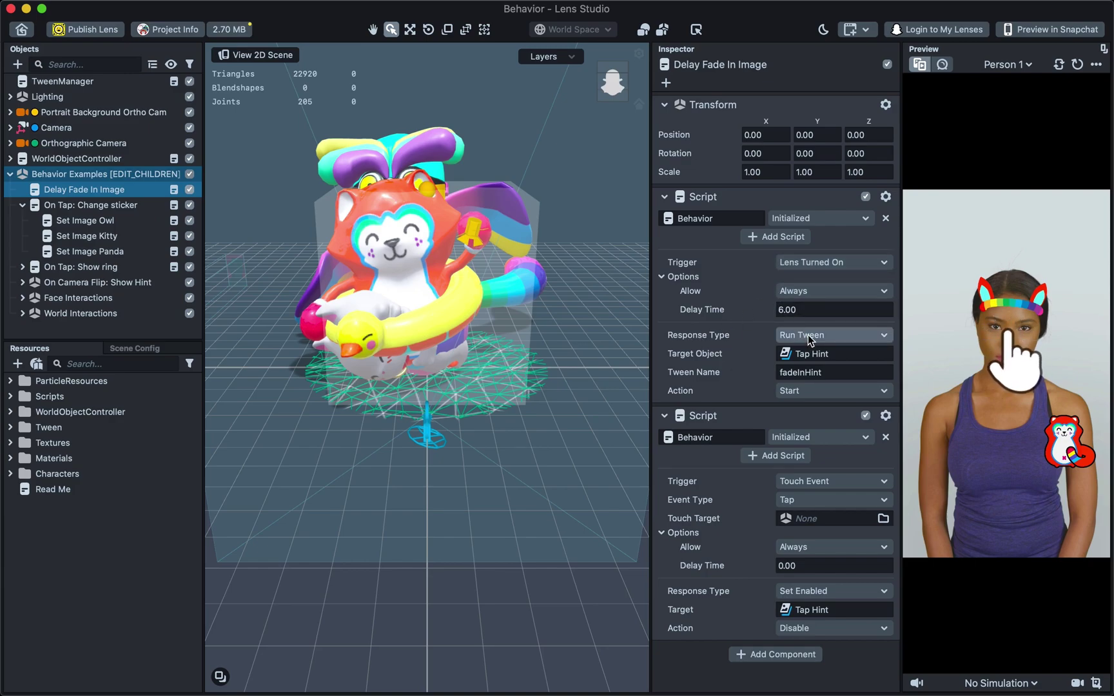
{"action": "left_click", "coordinate": [1078, 64]}
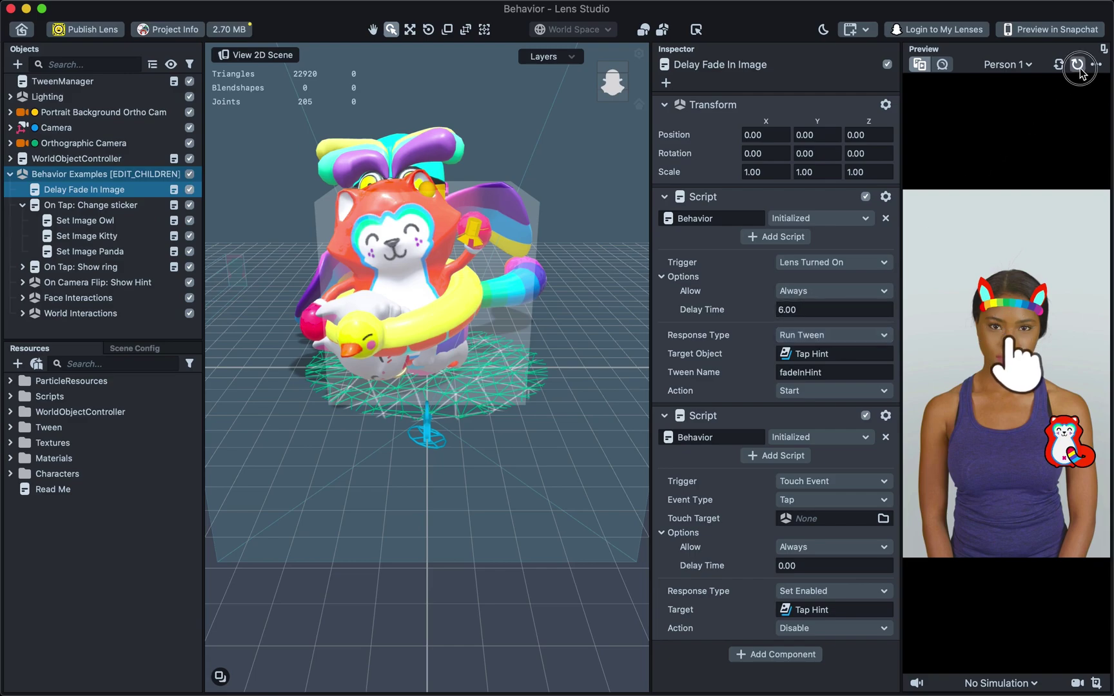
Jump from the tween's Target Object to Tap Hint and highlight its fadeInHint tween name
{"action": "right_click", "coordinate": [814, 356]}
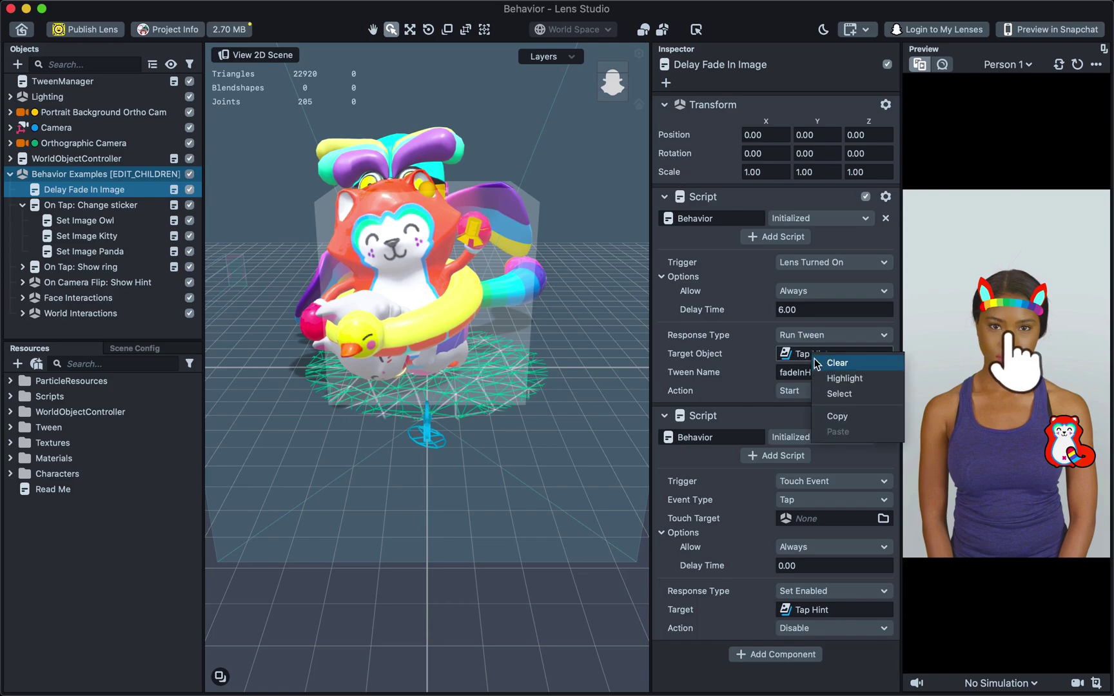
{"action": "left_click", "coordinate": [829, 394]}
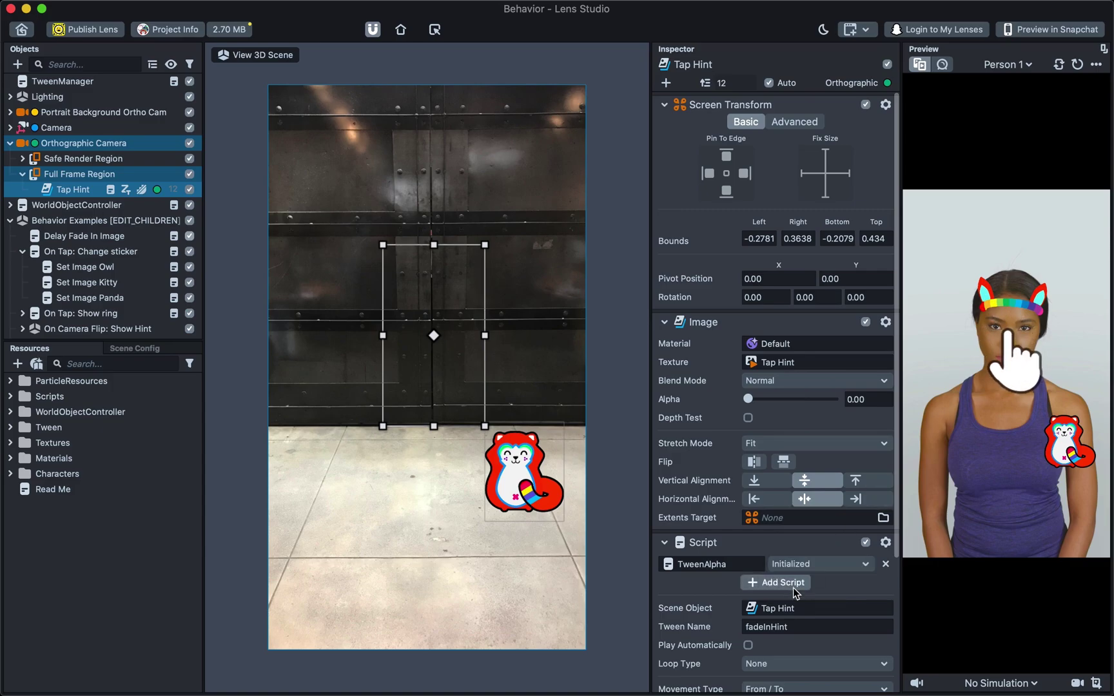
{"action": "left_click_drag", "start_coordinate": [799, 624], "coordinate": [690, 628]}
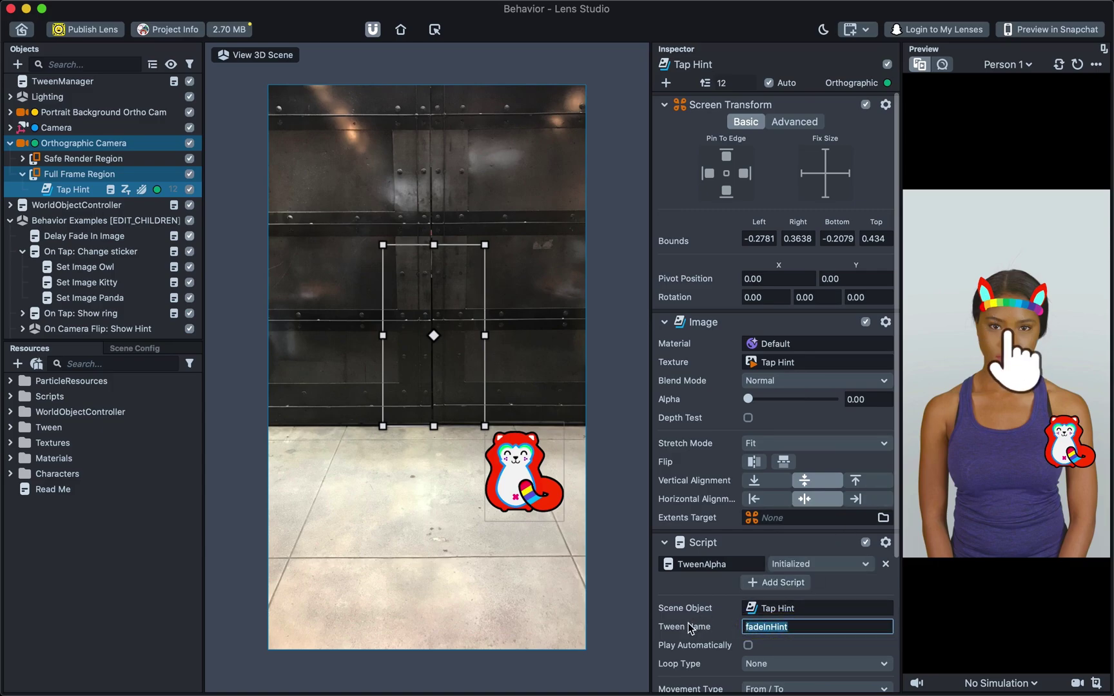
{"action": "left_click", "coordinate": [737, 626]}
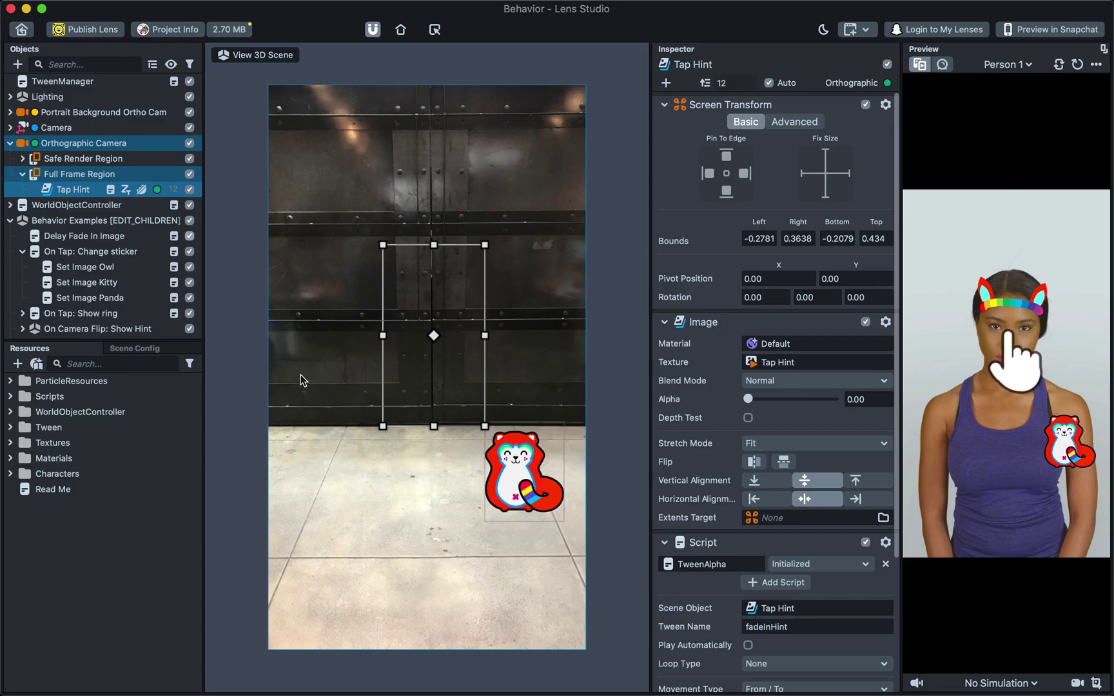
Select On Tap: Change sticker and tap the preview to cycle the stickers back to the owl
{"action": "left_click", "coordinate": [137, 254]}
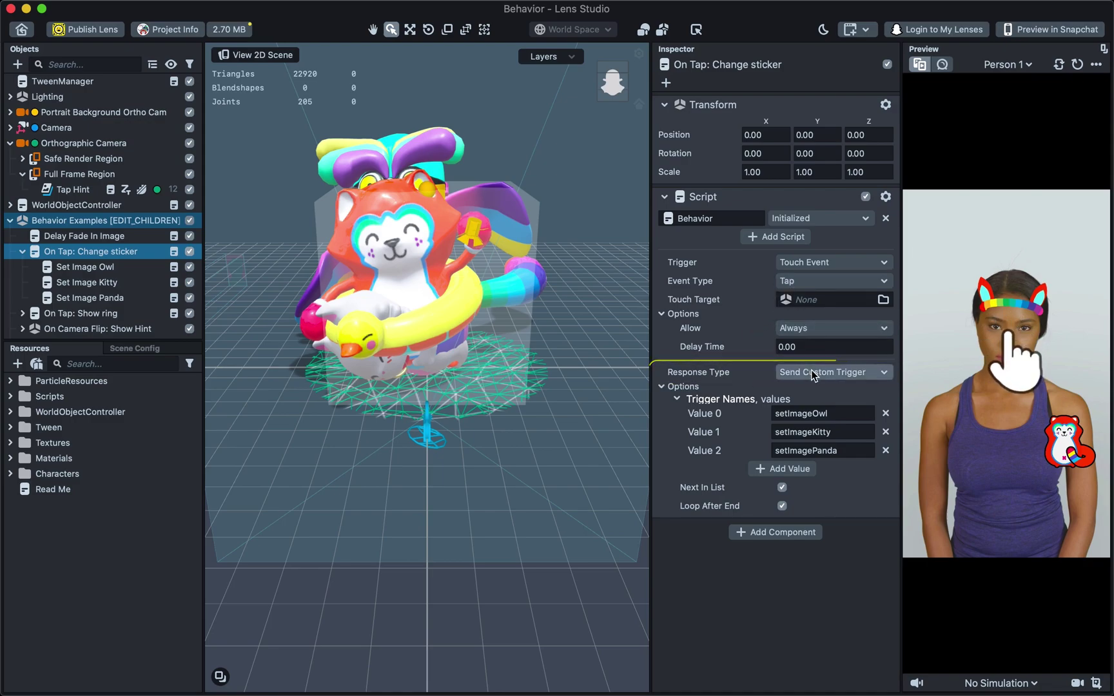
{"action": "left_click", "coordinate": [984, 357]}
{"action": "left_click", "coordinate": [984, 358]}
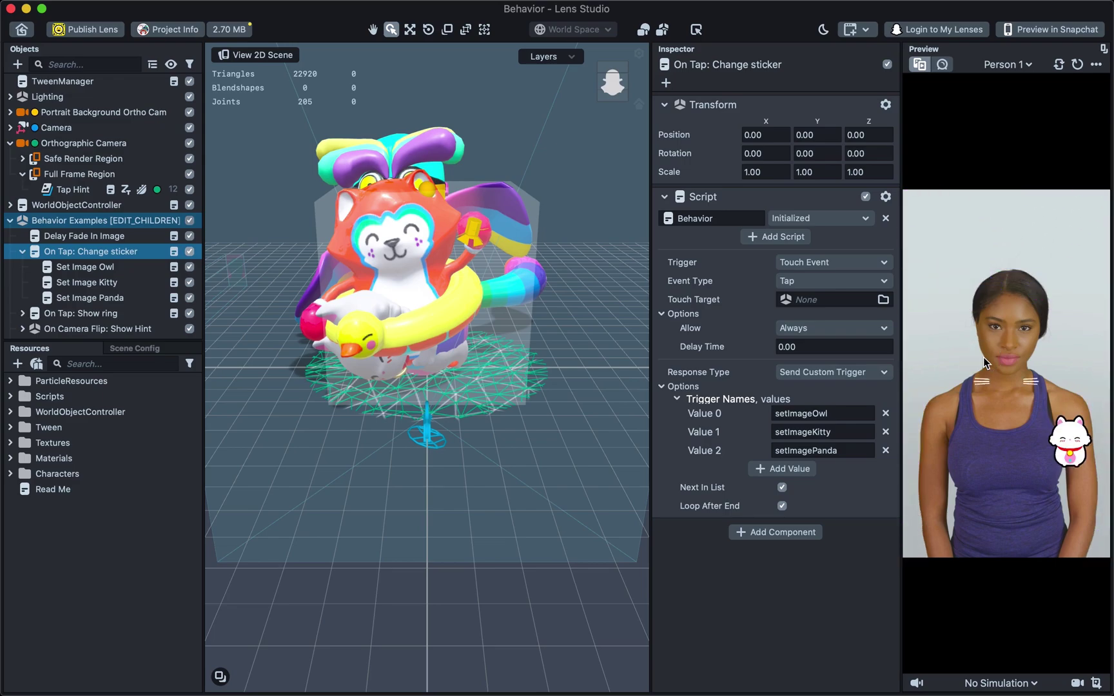
{"action": "left_click", "coordinate": [984, 357]}
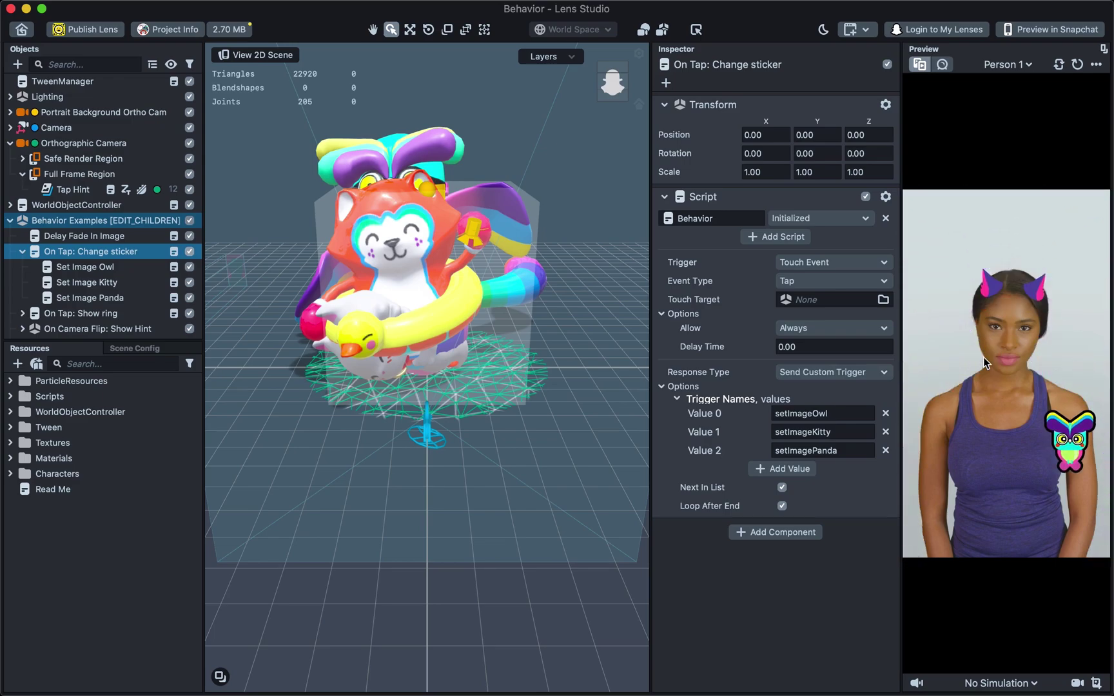
Review the setImageOwl and setImageKitty trigger names, tap to the kitty, then select Set Image Owl
{"action": "left_click", "coordinate": [851, 413]}
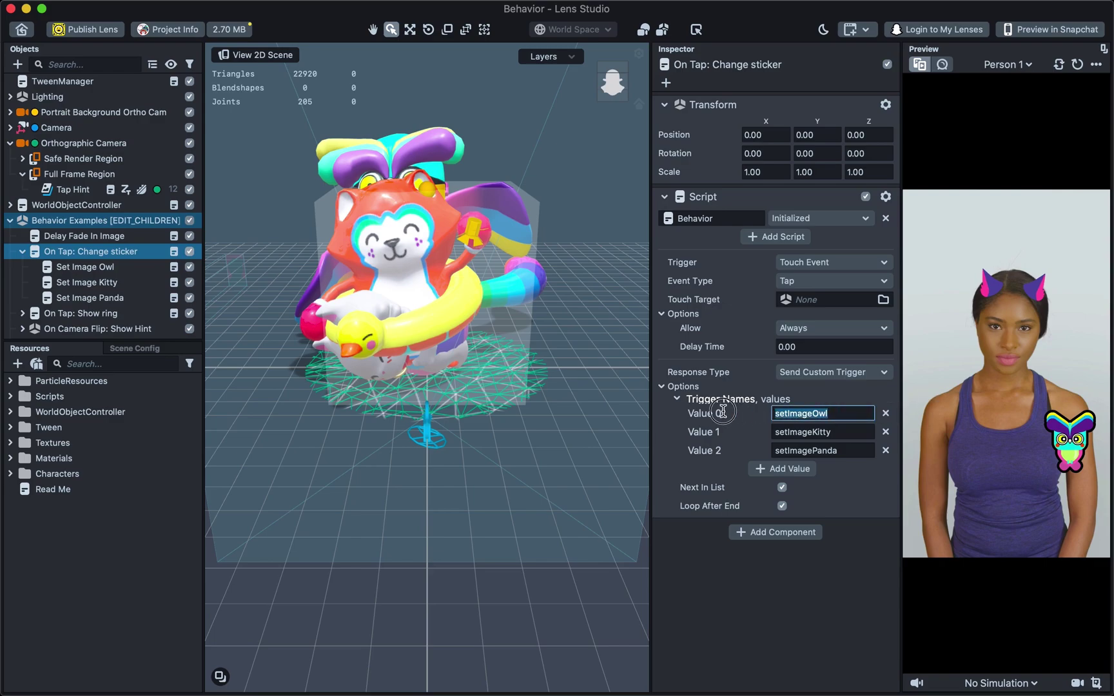
{"action": "left_click", "coordinate": [848, 395]}
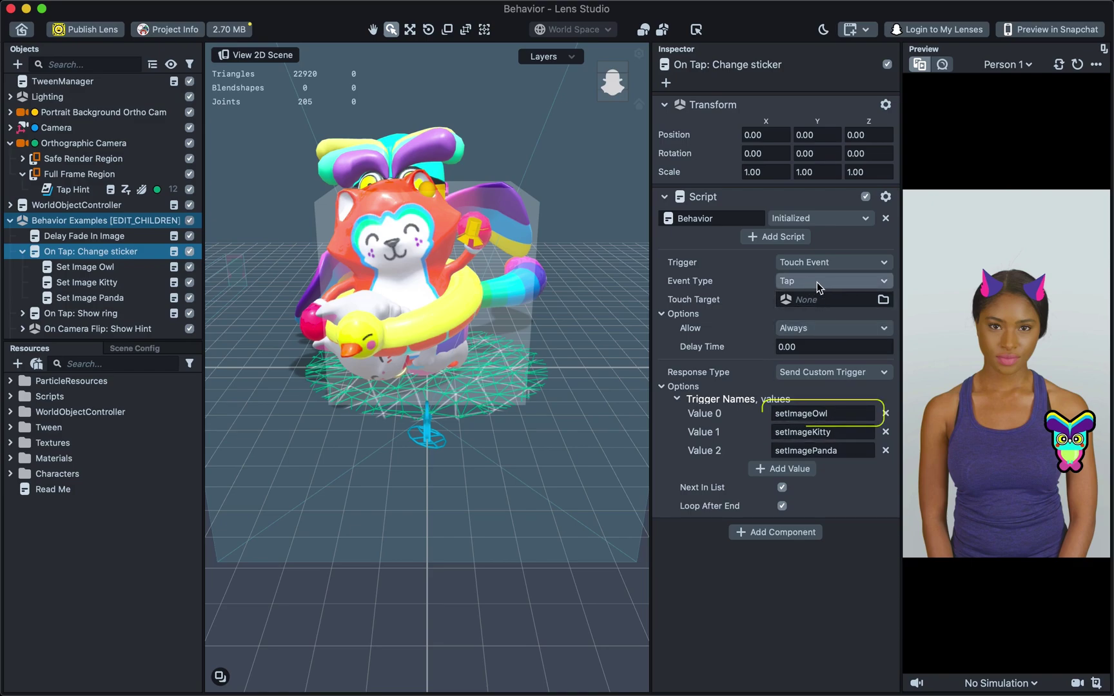
{"action": "left_click", "coordinate": [844, 413]}
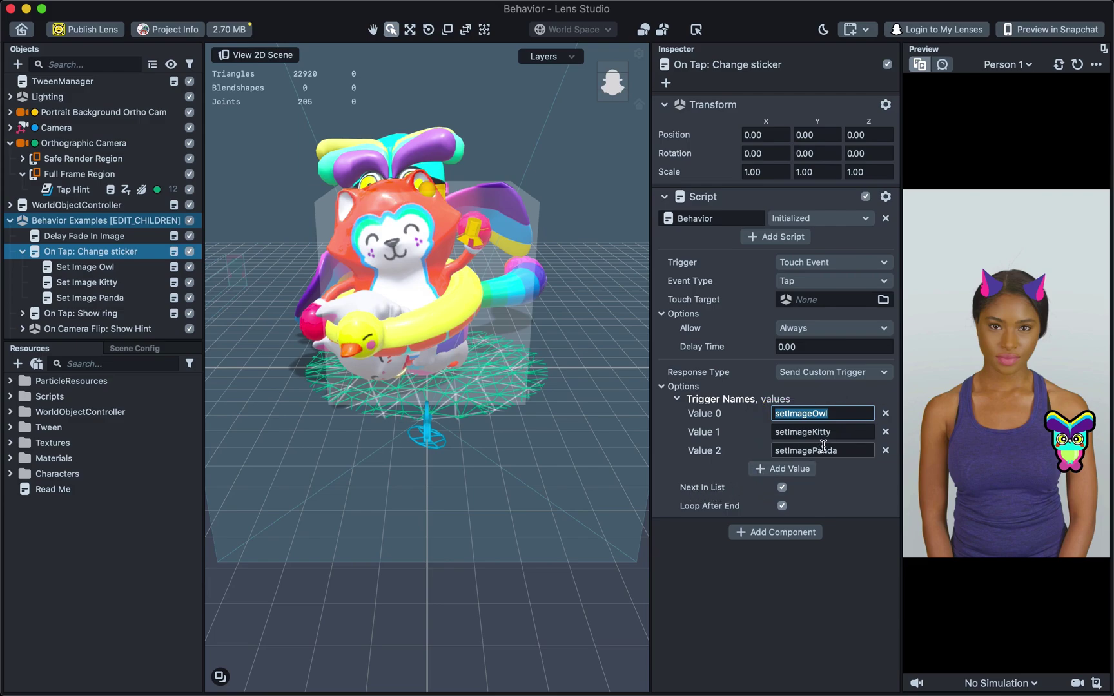
{"action": "left_click", "coordinate": [841, 433]}
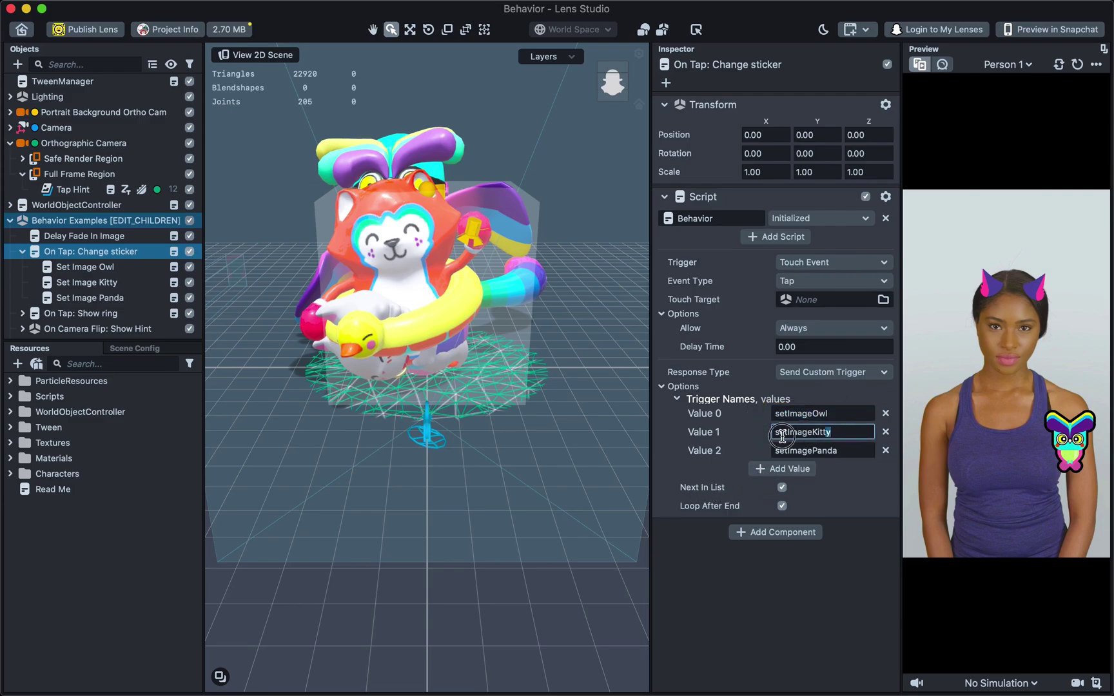
{"action": "left_click", "coordinate": [954, 350]}
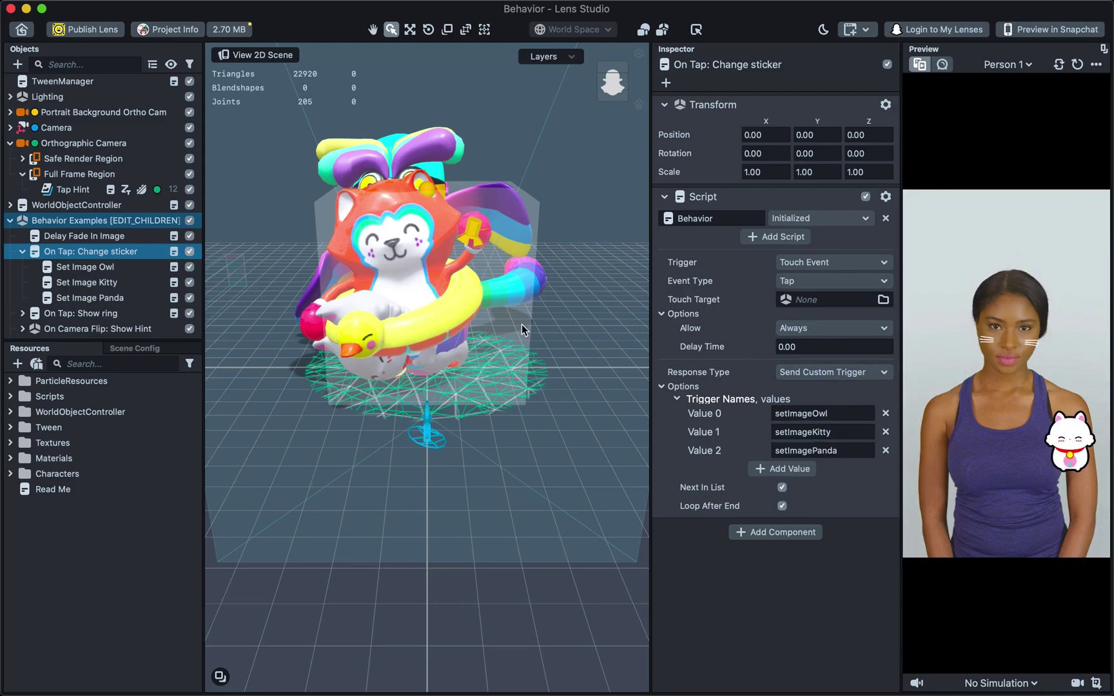
{"action": "left_click", "coordinate": [136, 266]}
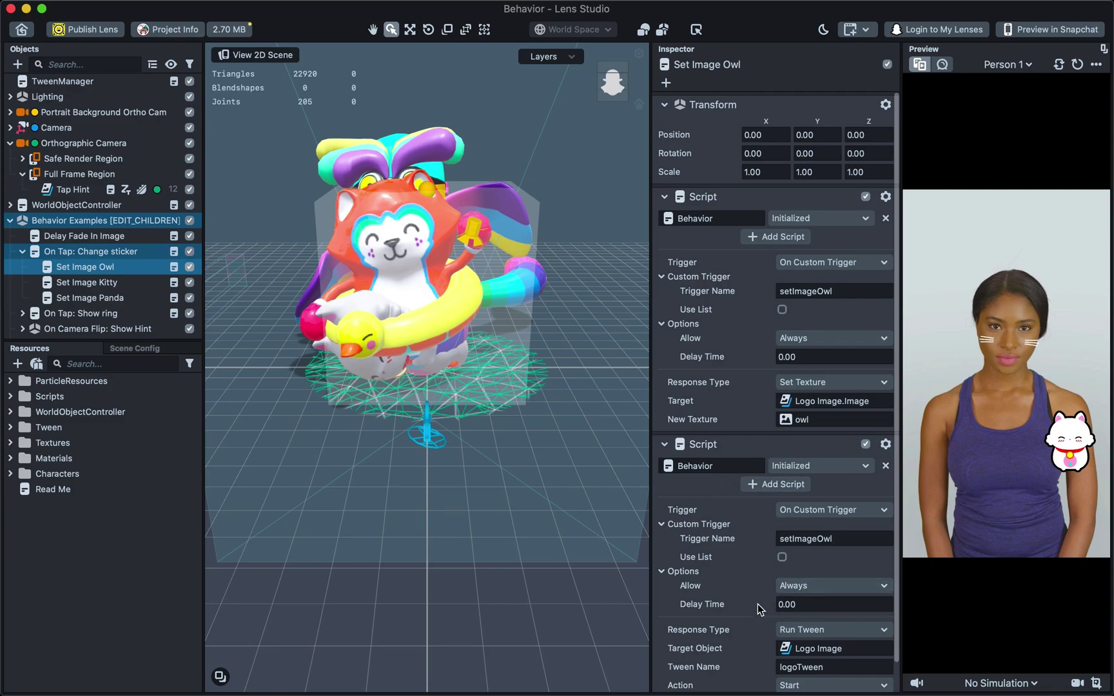
Highlight both setImageOwl trigger names, then tap the preview through red cat, owl and kitty
{"action": "left_click", "coordinate": [853, 292]}
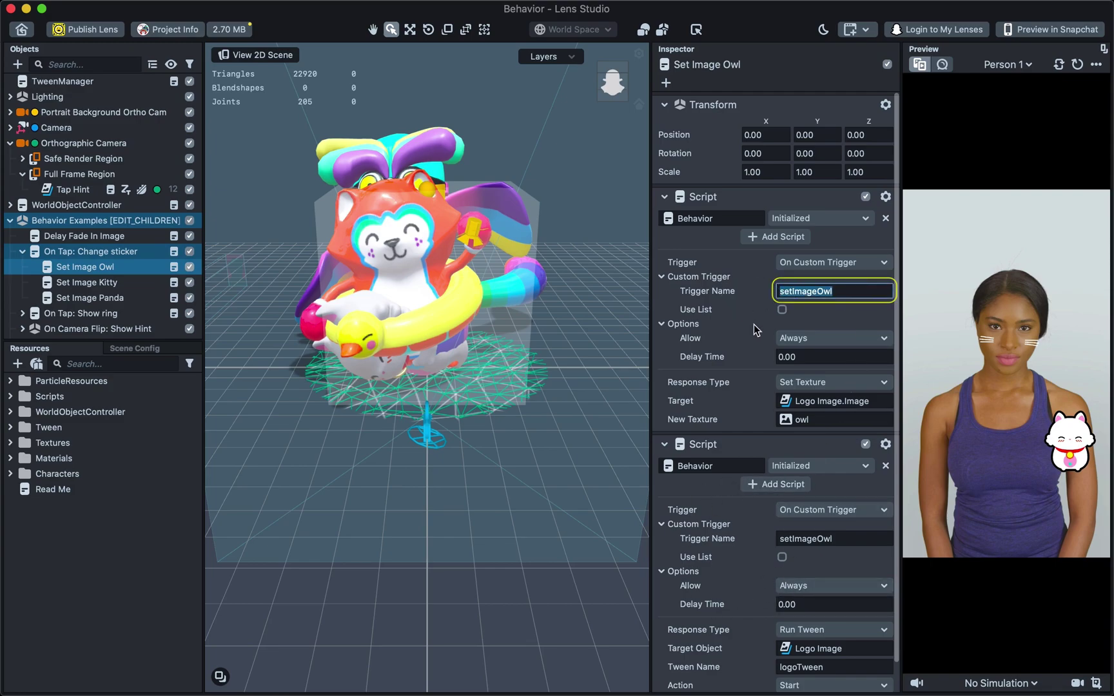
{"action": "left_click", "coordinate": [851, 535]}
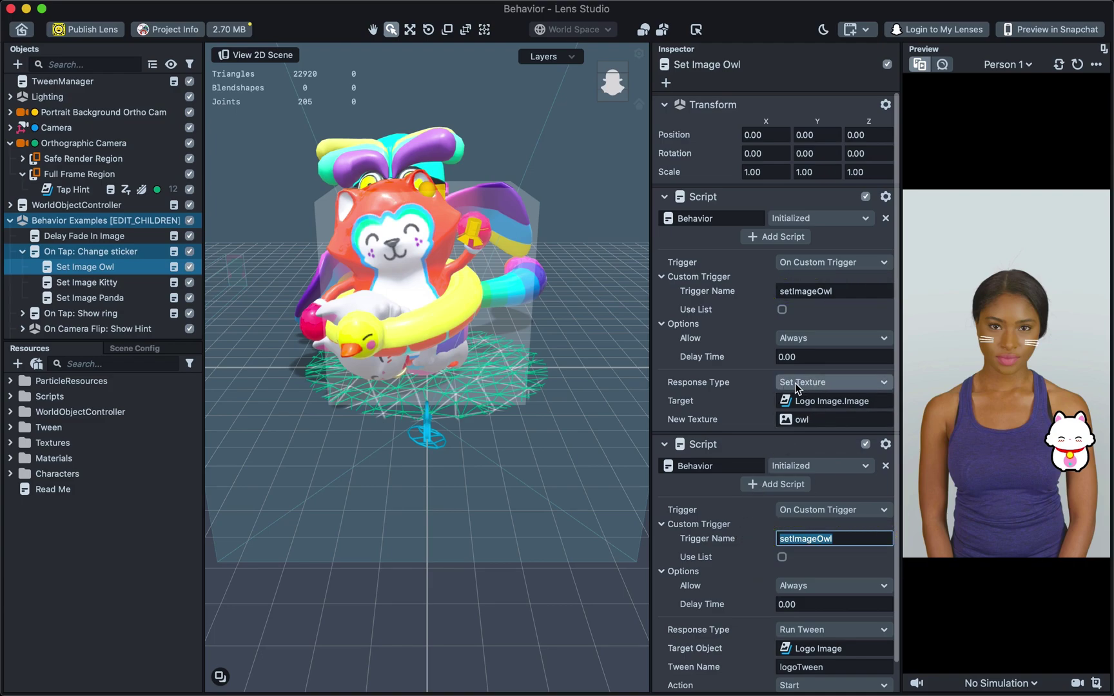
{"action": "left_click", "coordinate": [947, 455]}
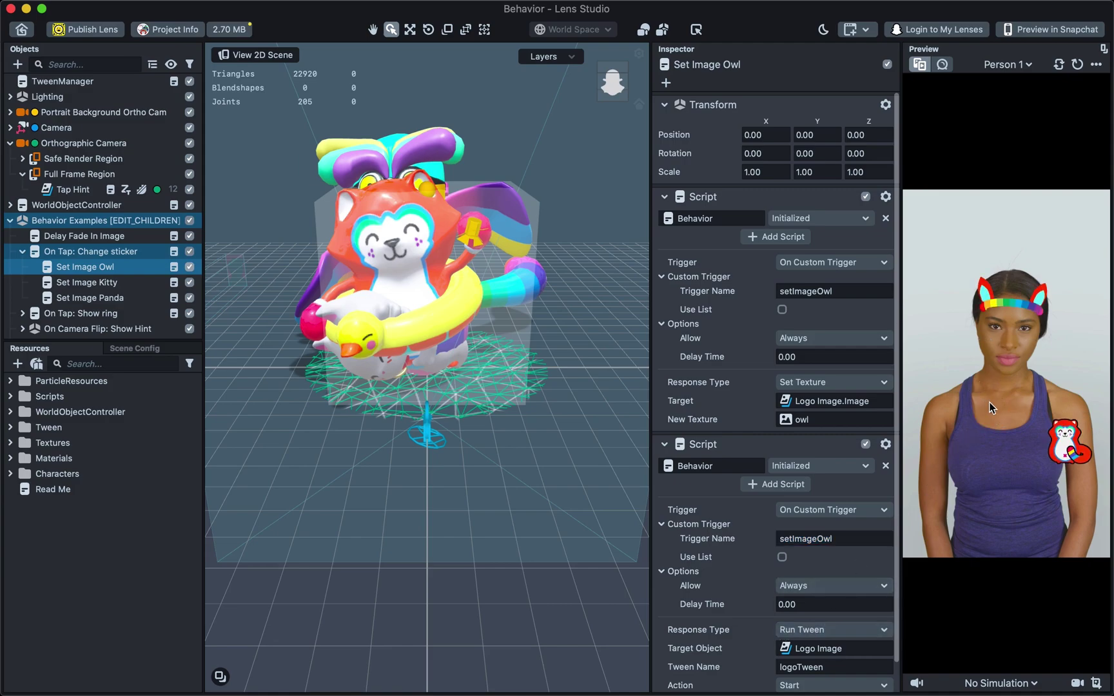
{"action": "left_click", "coordinate": [1022, 411]}
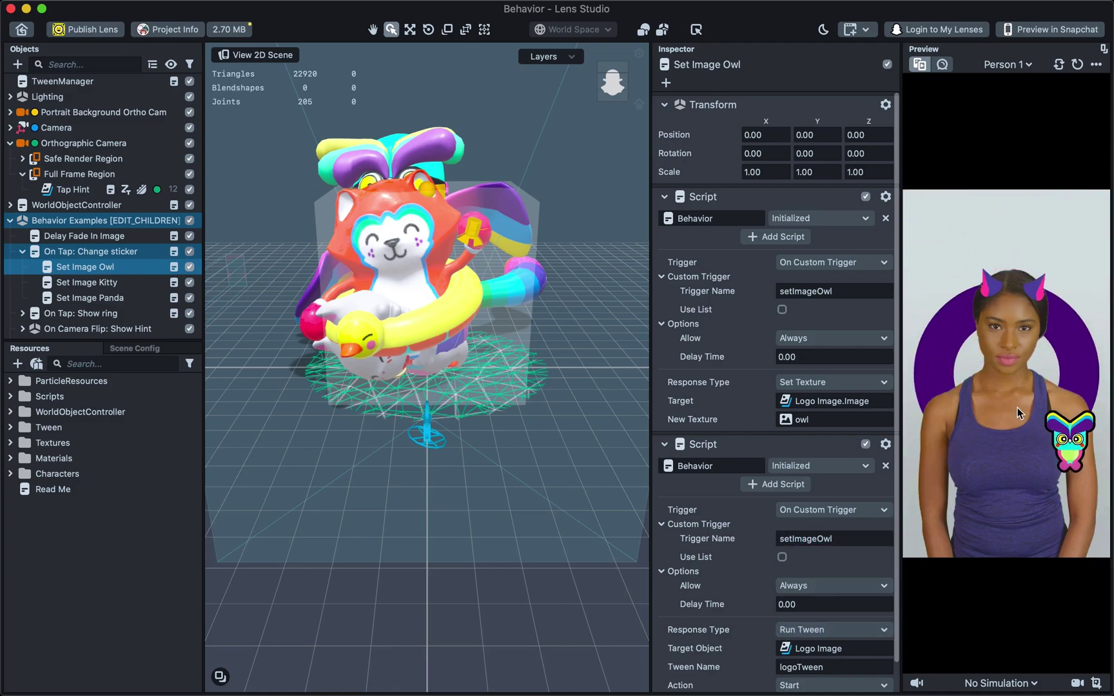
{"action": "left_click", "coordinate": [1006, 427]}
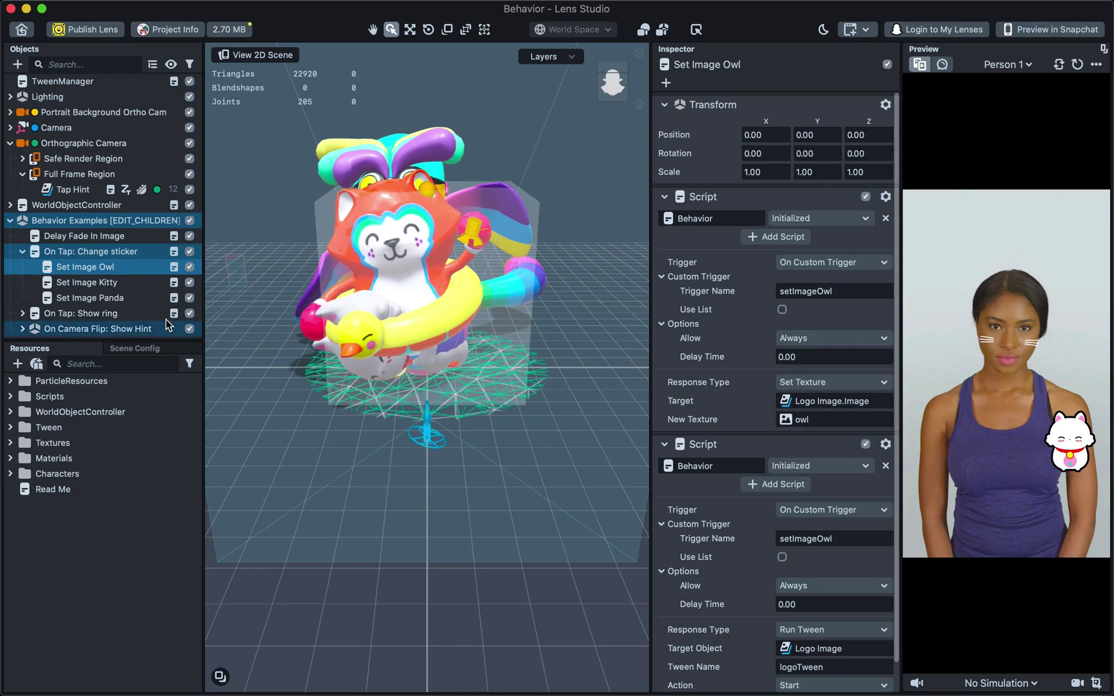
Expand Face Interactions, select On Tap: Swap through face objects, and bring up its SwapThroughObjects options
{"action": "left_click", "coordinate": [139, 314], "text": "super"}
{"action": "scroll", "coordinate": [139, 318], "scroll_direction": "down", "scroll_amount": 2}
{"action": "left_click", "coordinate": [23, 316]}
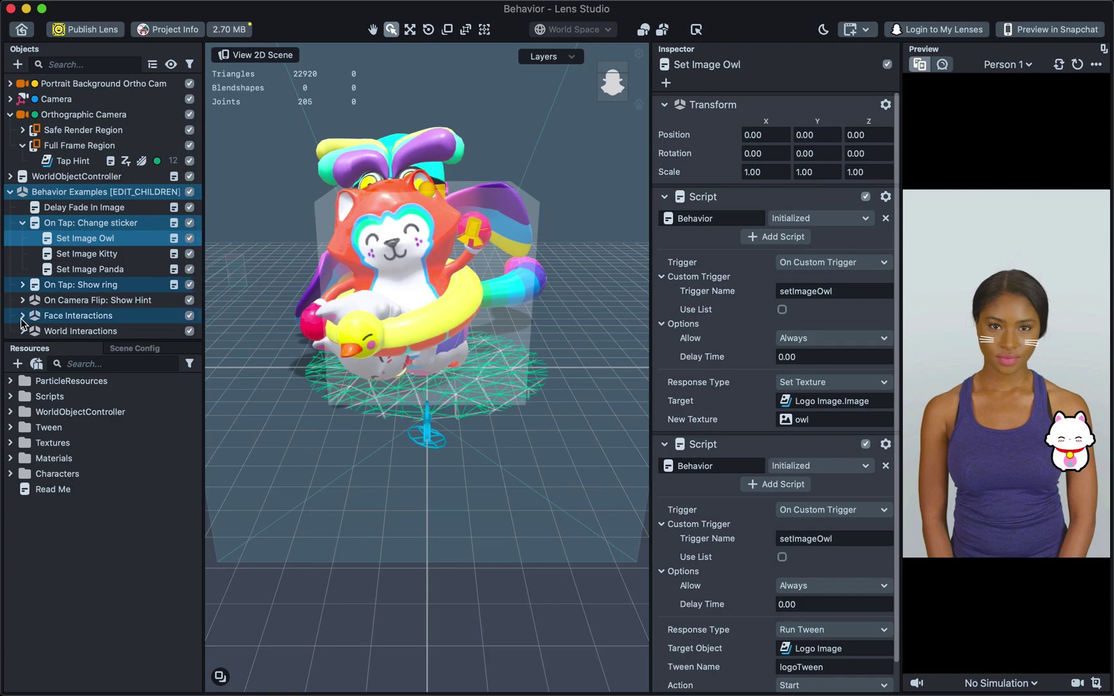
{"action": "scroll", "coordinate": [84, 303], "scroll_direction": "down", "scroll_amount": 3}
{"action": "left_click", "coordinate": [85, 285], "text": "super"}
{"action": "left_click", "coordinate": [86, 286]}
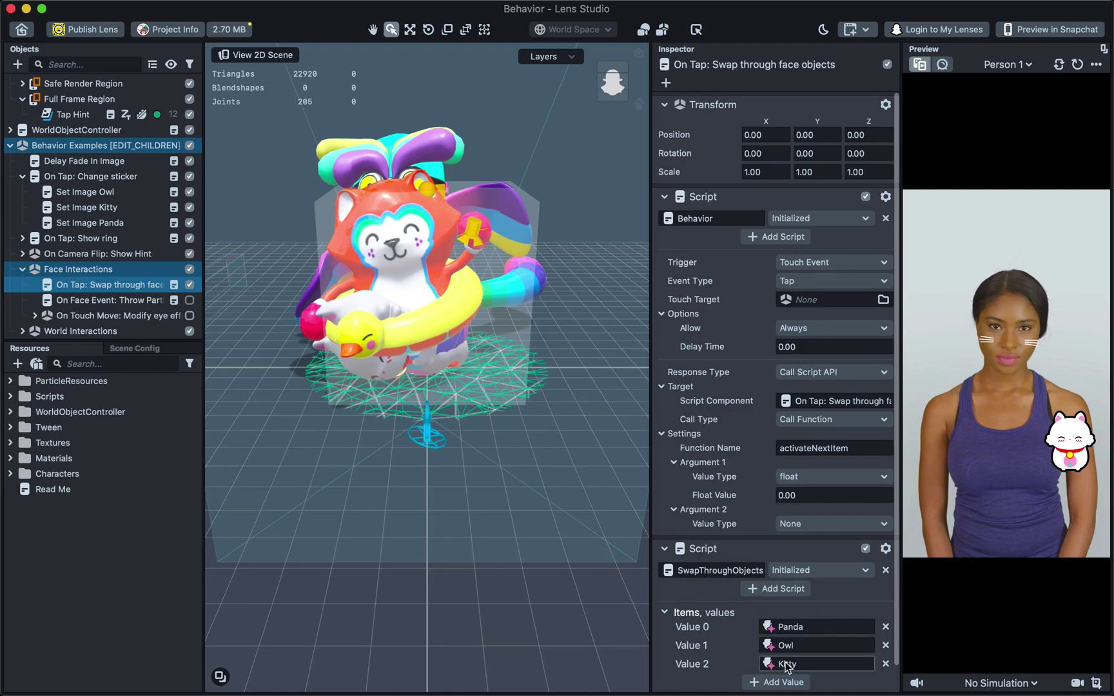
{"action": "right_click", "coordinate": [733, 571]}
Open the SwapThroughObjects script in the Script Editor and mark its activateNextItem function
{"action": "left_click", "coordinate": [747, 611]}
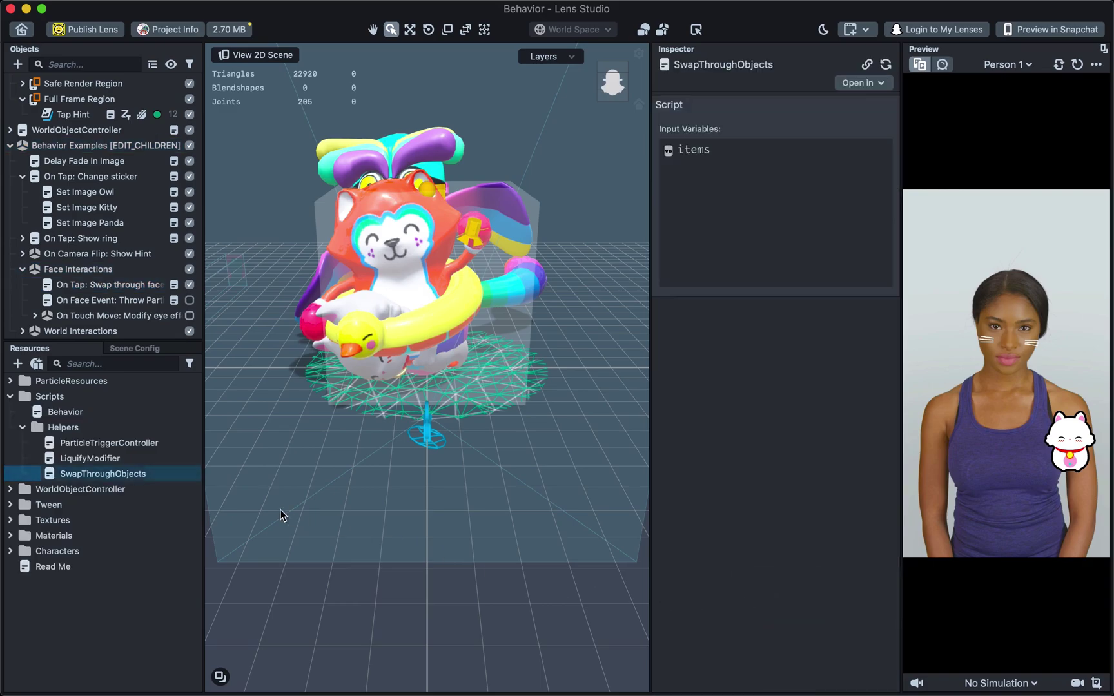
{"action": "double_click", "coordinate": [166, 475]}
{"action": "scroll", "coordinate": [418, 515], "scroll_direction": "down", "scroll_amount": 1}
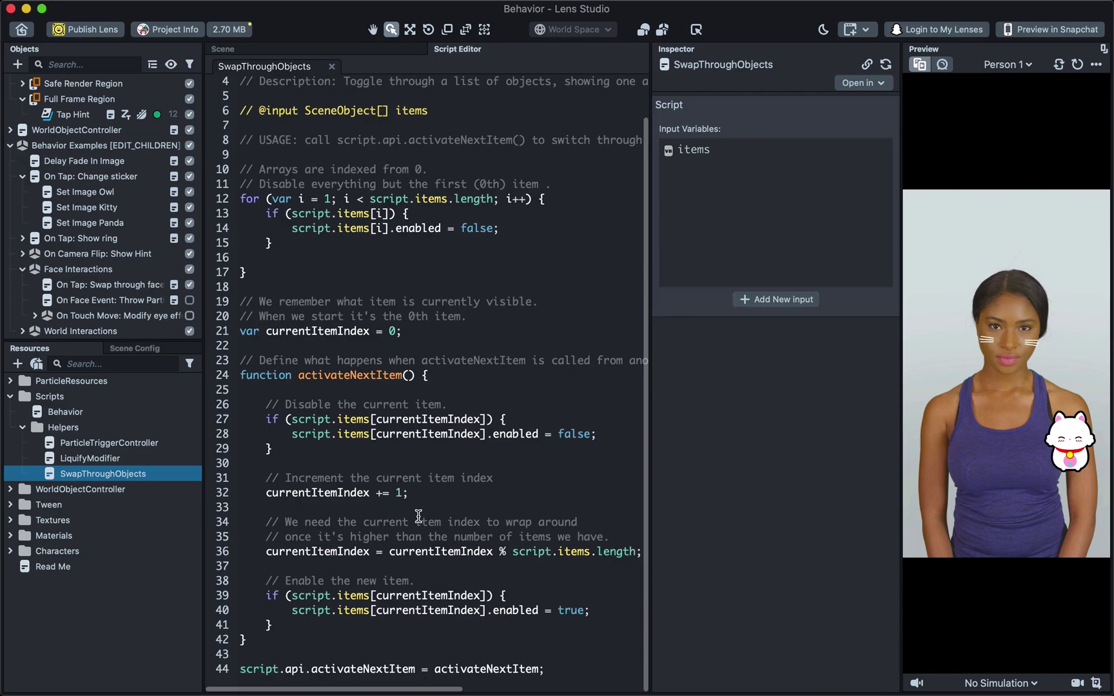
{"action": "double_click", "coordinate": [523, 668]}
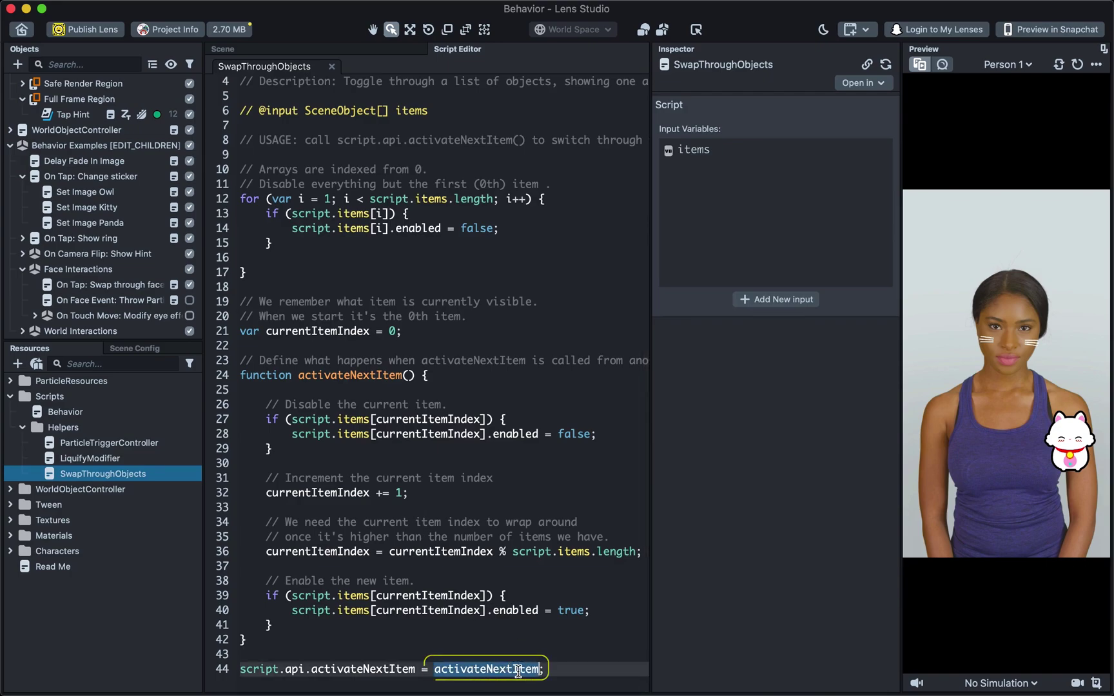
Reselect the face-swap tap behavior and tap the preview through headband, horns and whiskers
{"action": "left_click", "coordinate": [137, 285]}
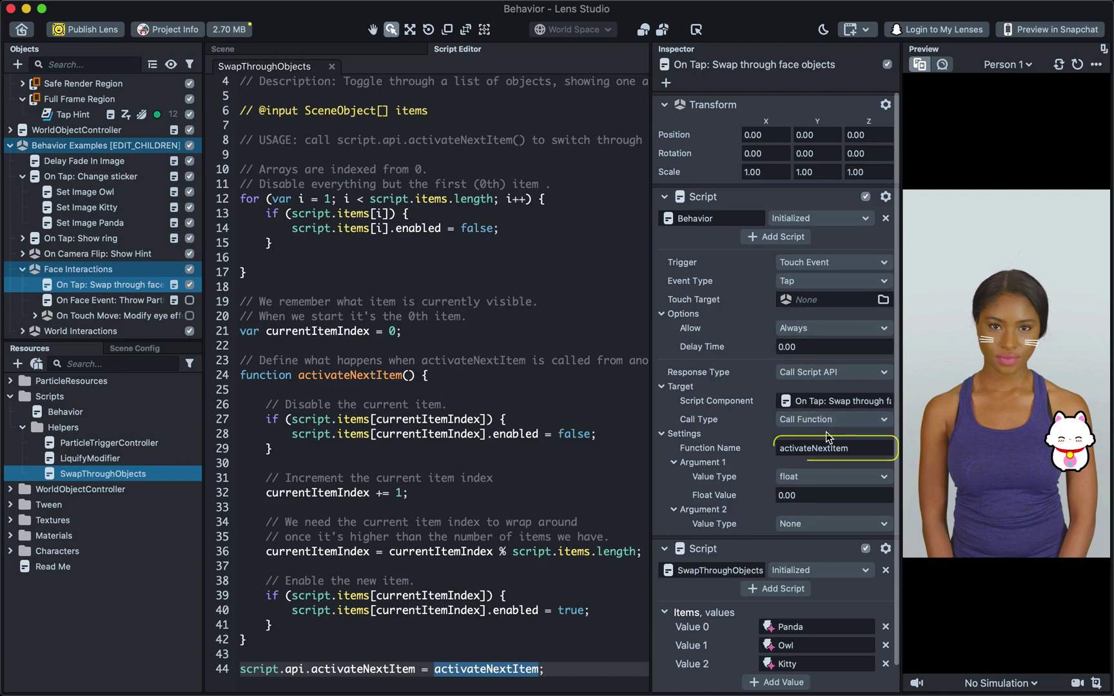
{"action": "left_click", "coordinate": [974, 408]}
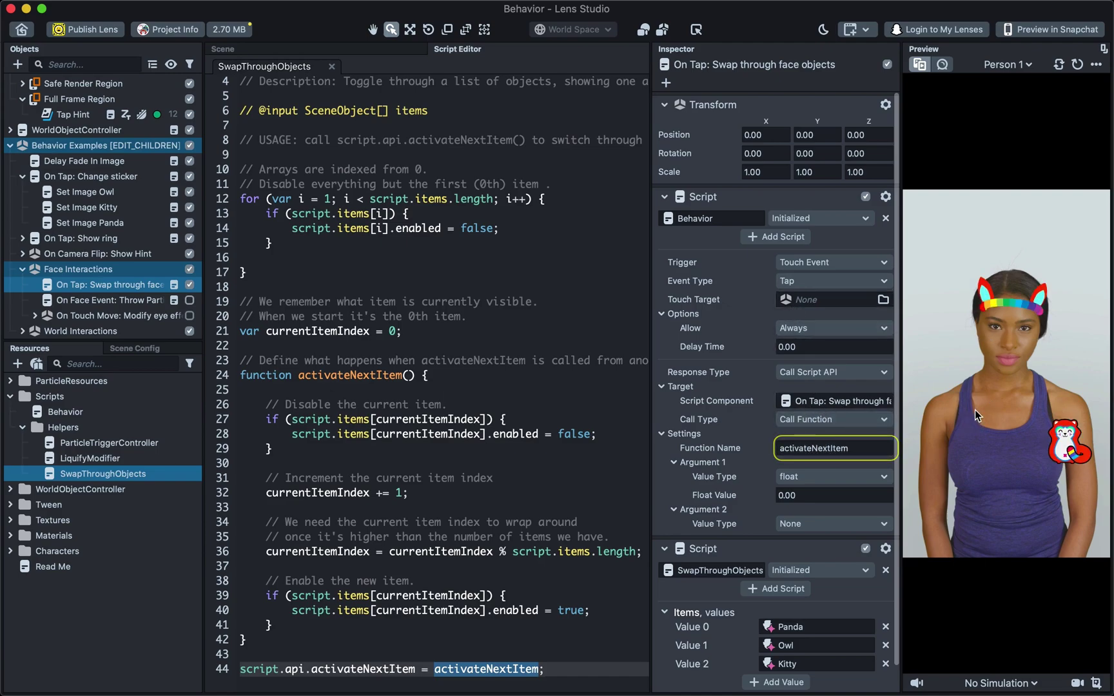
{"action": "left_click", "coordinate": [993, 287]}
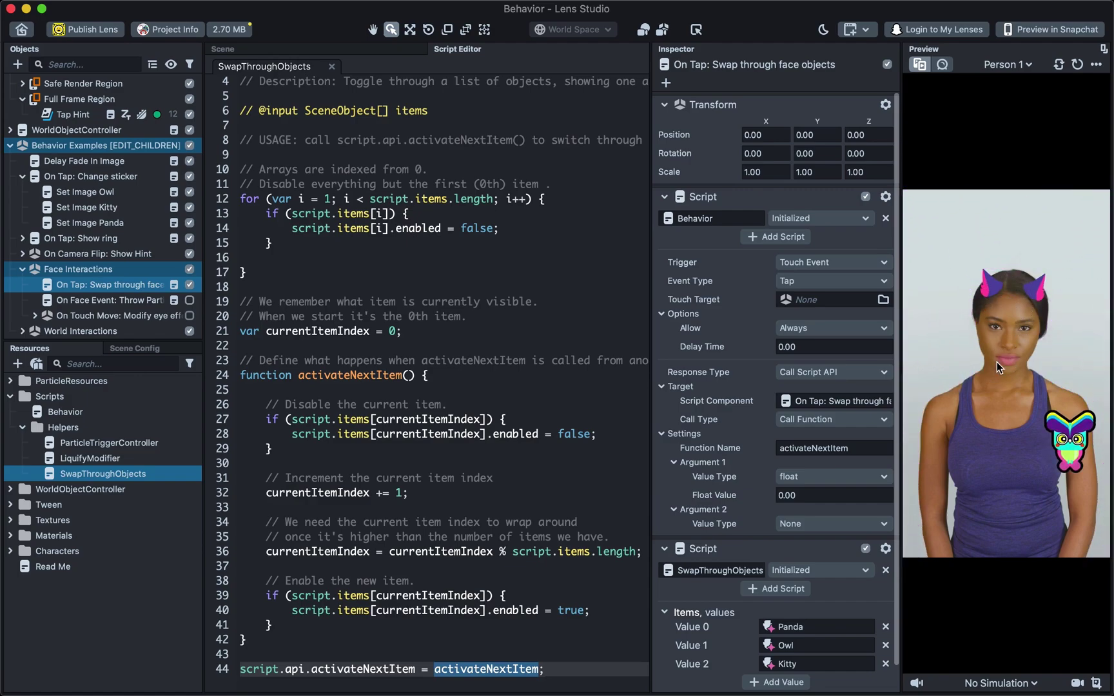
{"action": "left_click", "coordinate": [996, 364]}
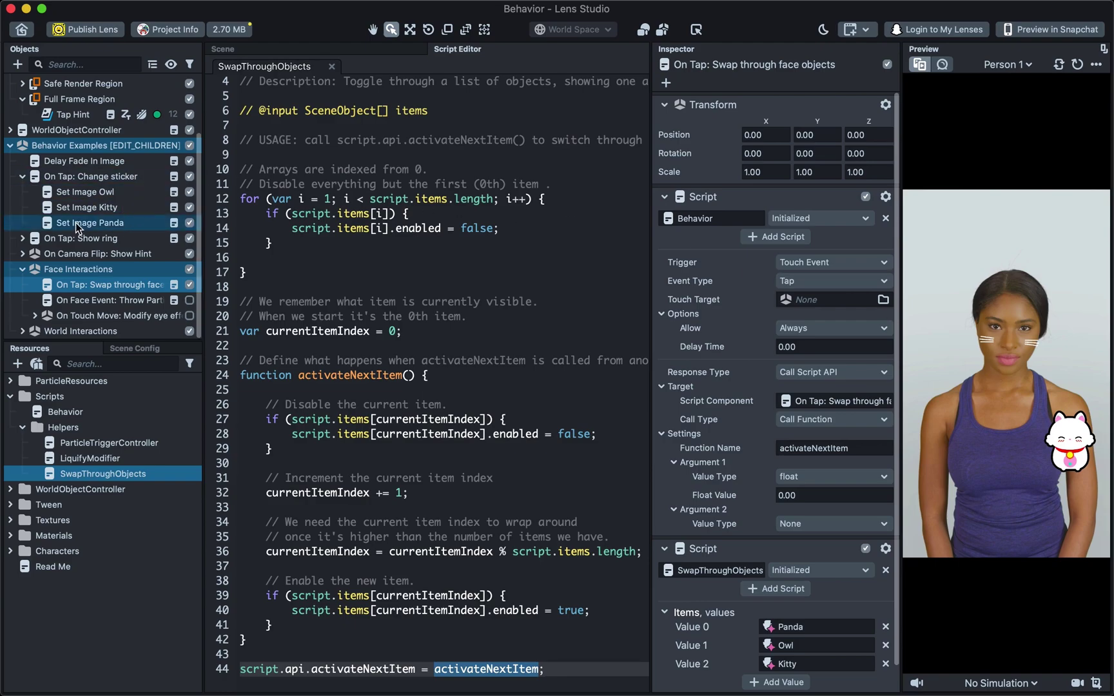
Expand World Interactions, glance at the Help menu, collapse Behavior Examples and clear the selection
{"action": "left_click", "coordinate": [23, 332]}
{"action": "scroll", "coordinate": [71, 310], "scroll_direction": "down", "scroll_amount": 1}
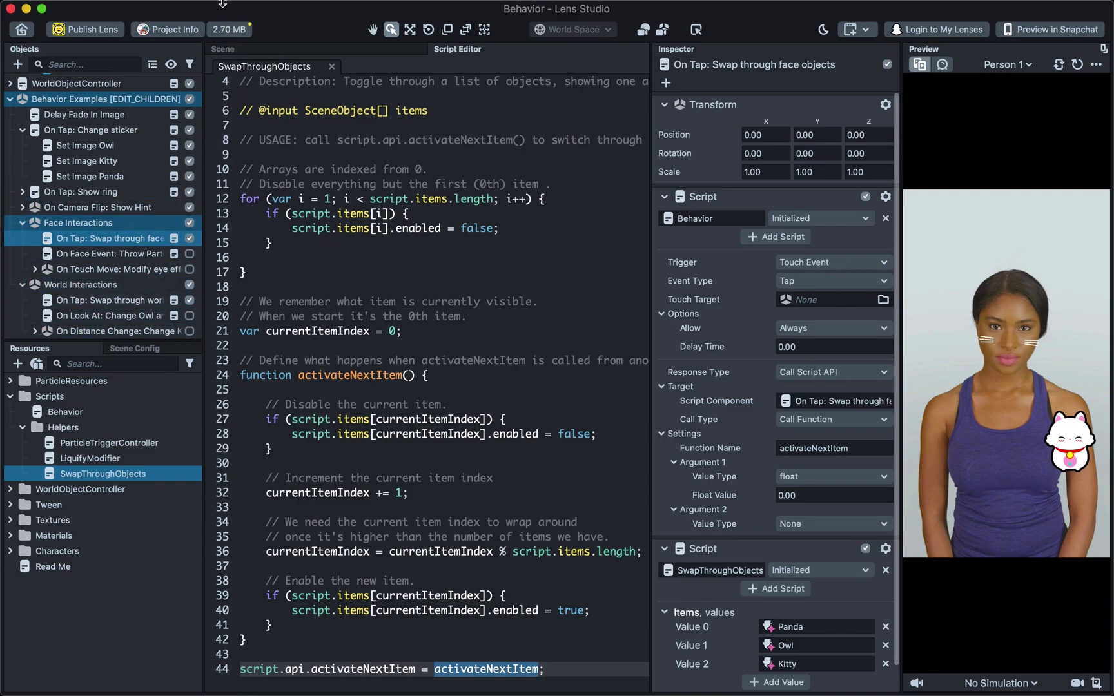
{"action": "left_click", "coordinate": [297, 9]}
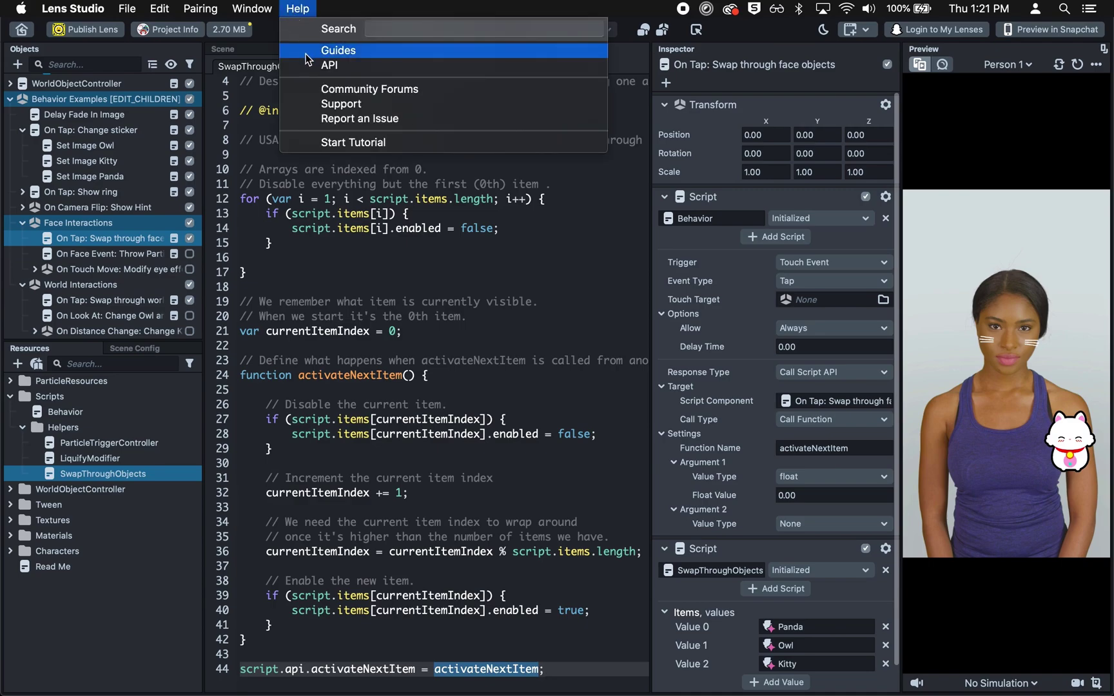
{"action": "left_click", "coordinate": [9, 98]}
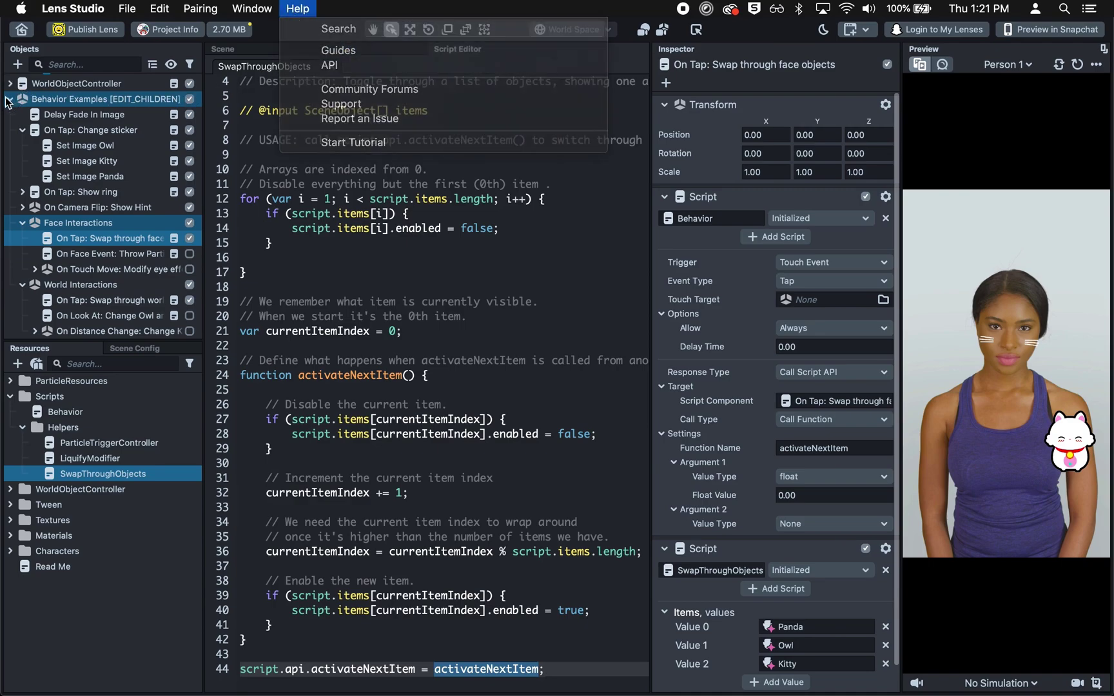
{"action": "left_click", "coordinate": [10, 99]}
{"action": "left_click", "coordinate": [51, 236]}
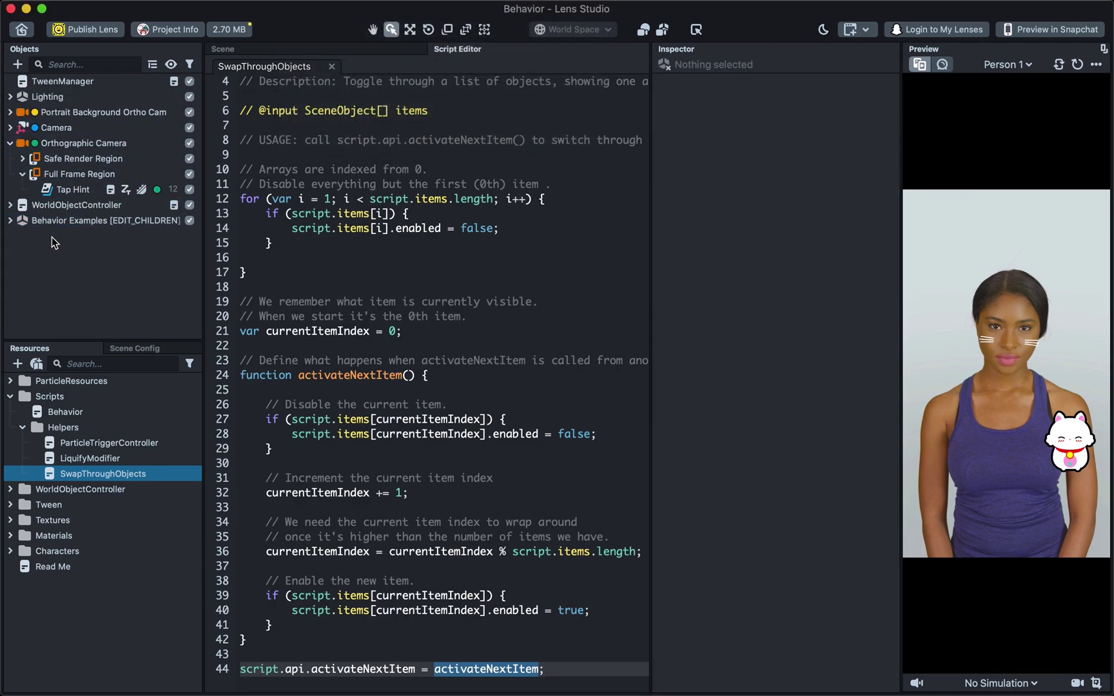
Search 'behavio' in the add menu to try the Behavior helper, then show the Snapchat pairing Snapcode
{"action": "left_click", "coordinate": [18, 64]}
{"action": "type", "text": "behavio"}
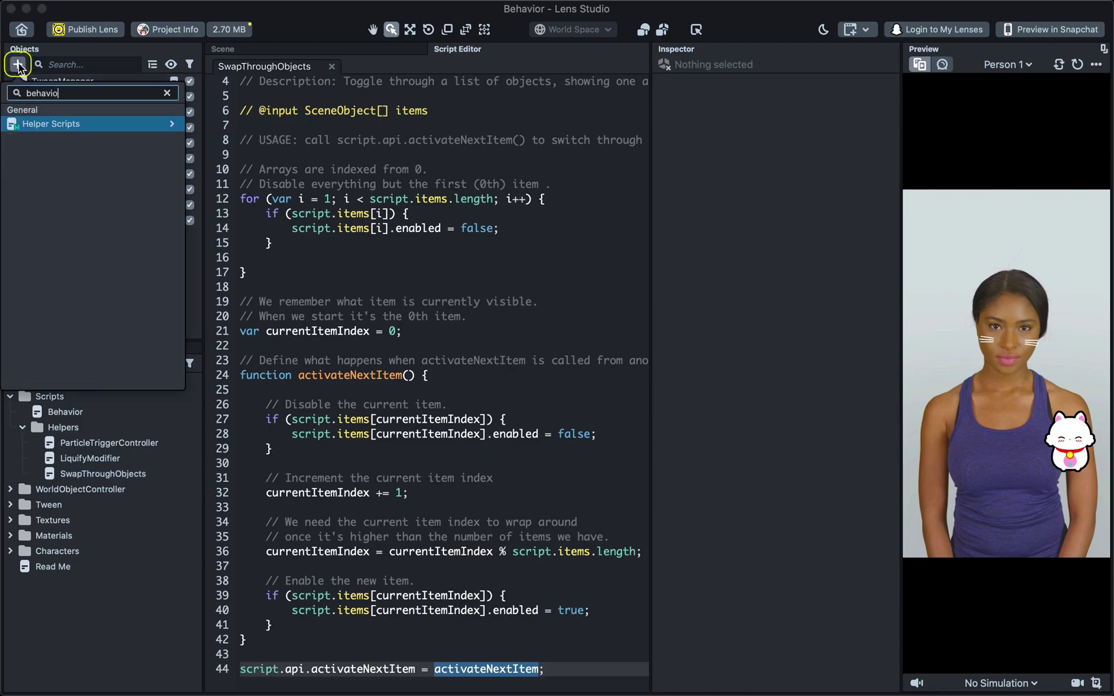
{"action": "key", "text": "Right"}
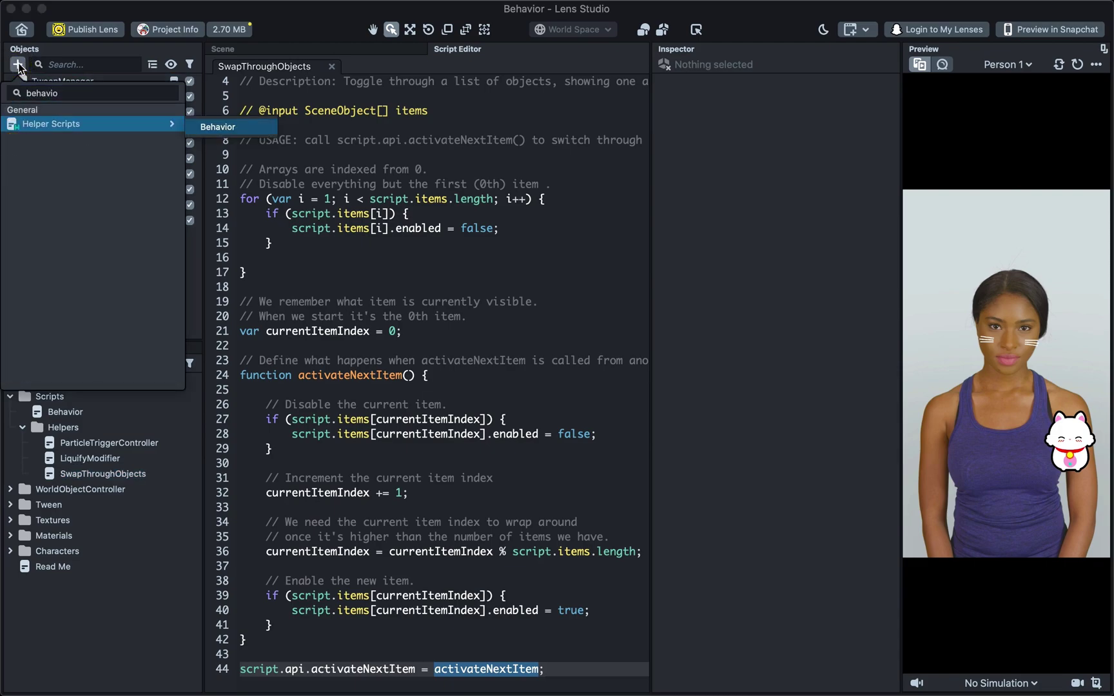
{"action": "left_click", "coordinate": [219, 125]}
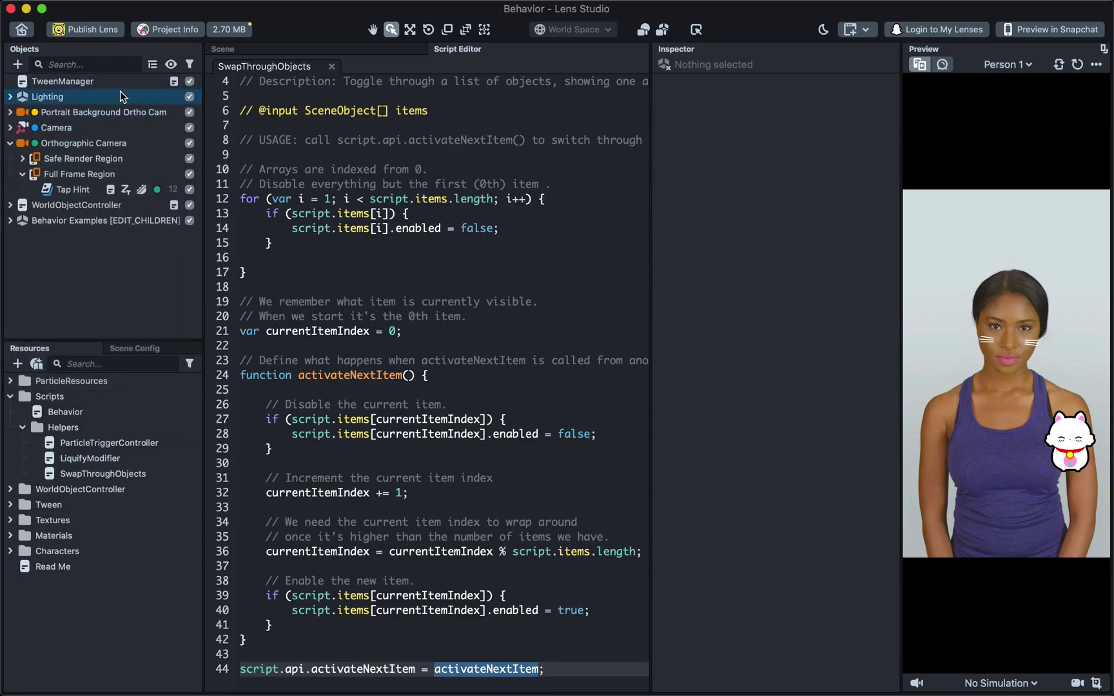
{"action": "left_click", "coordinate": [1030, 34]}
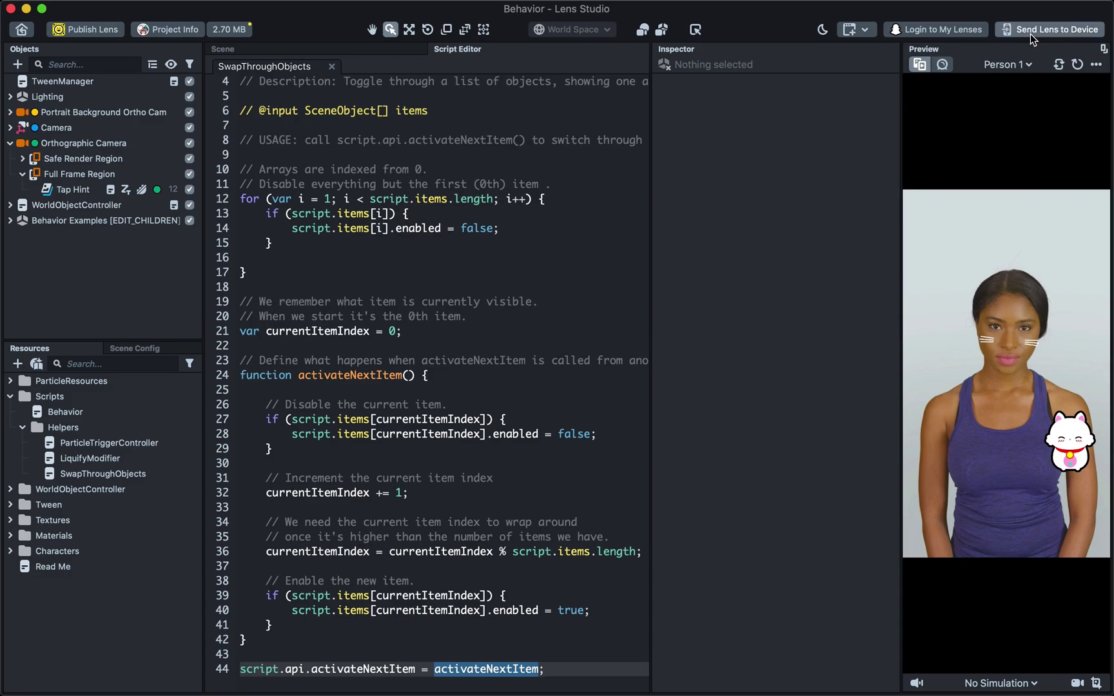
Send the Behavior lens to the paired phone
{"action": "left_click", "coordinate": [1031, 32]}
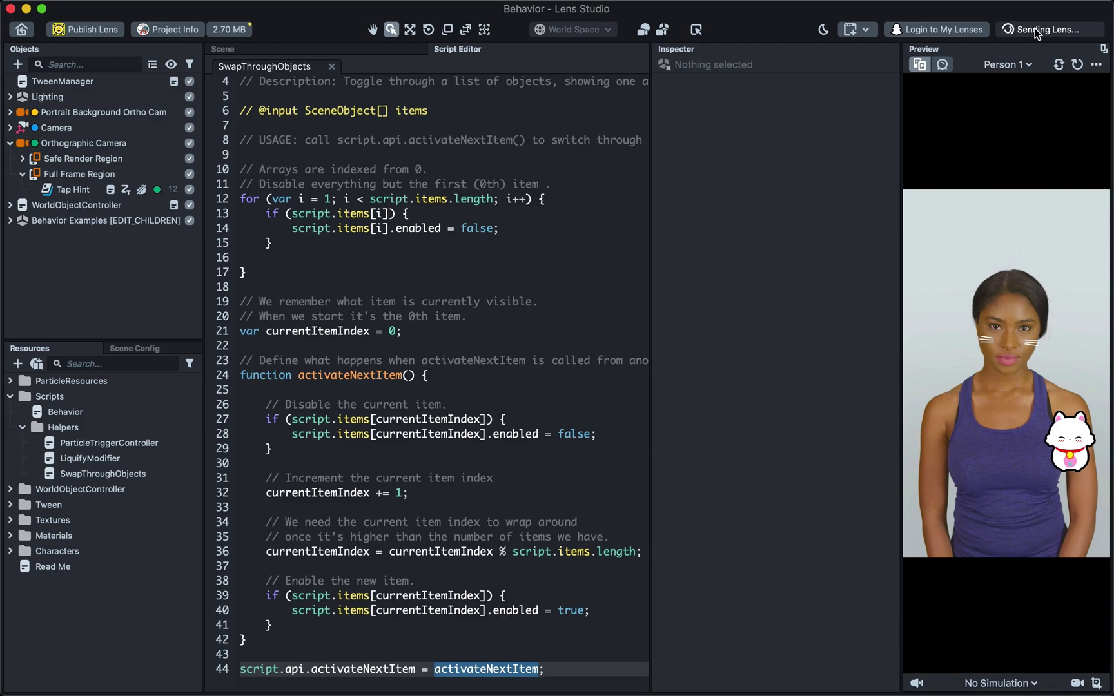
{"action": "left_click", "coordinate": [19, 64]}
Add a Behavior object from Helper Scripts by searching 'behavior' in the add menu
{"action": "type", "text": "behavior"}
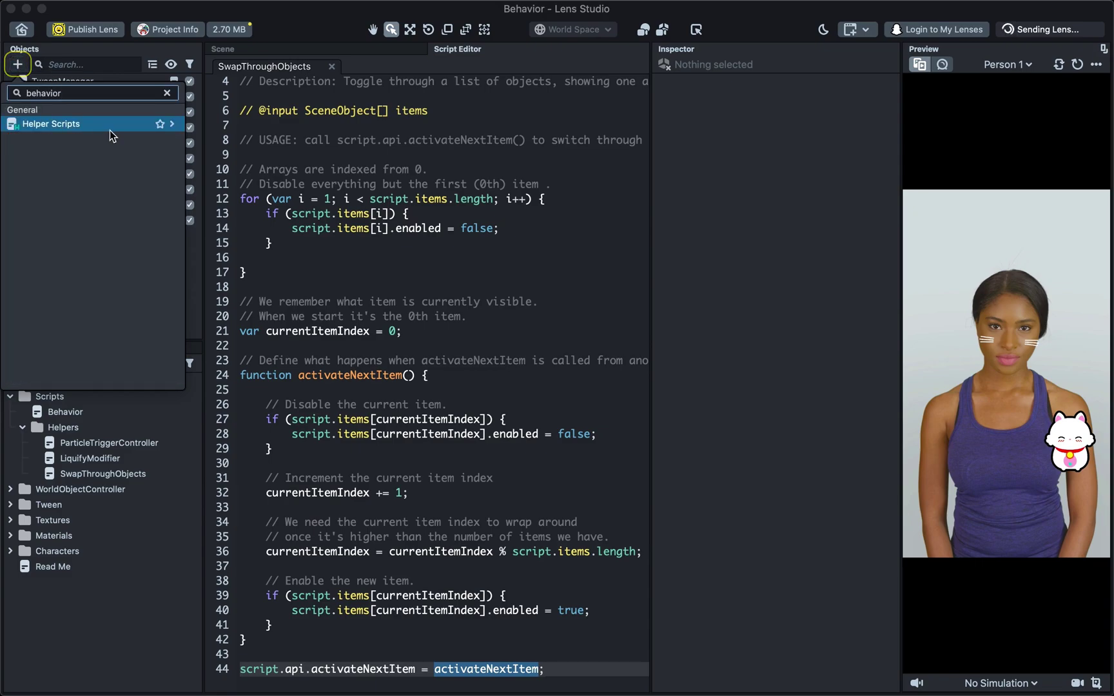
{"action": "mouse_move", "coordinate": [126, 127]}
{"action": "left_click", "coordinate": [220, 126]}
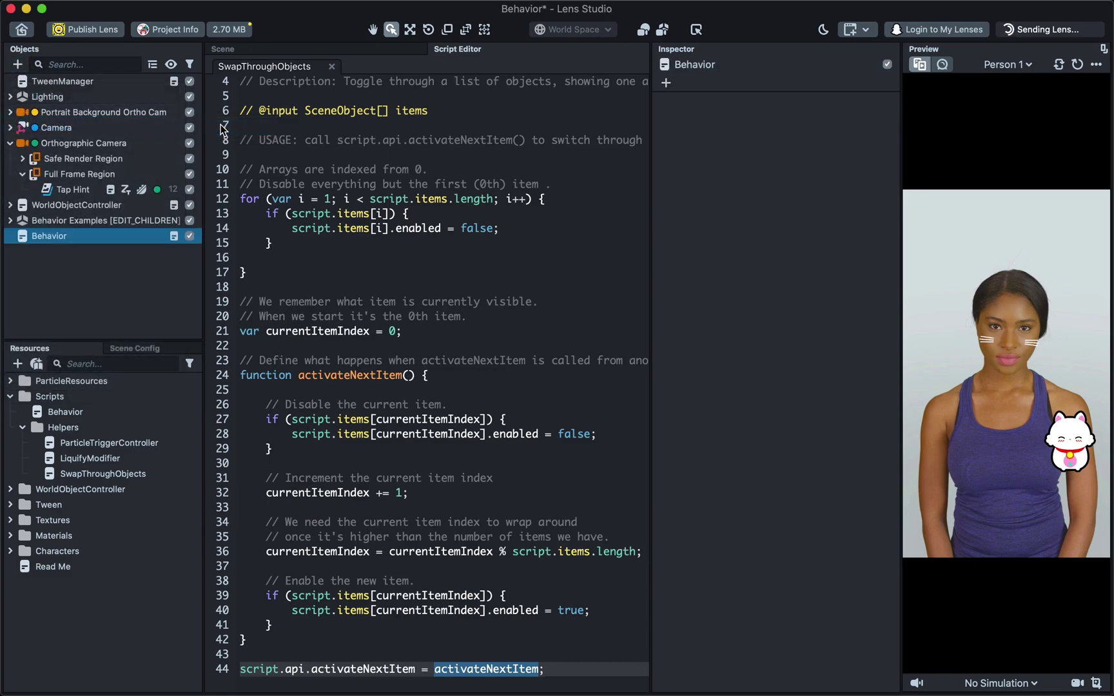